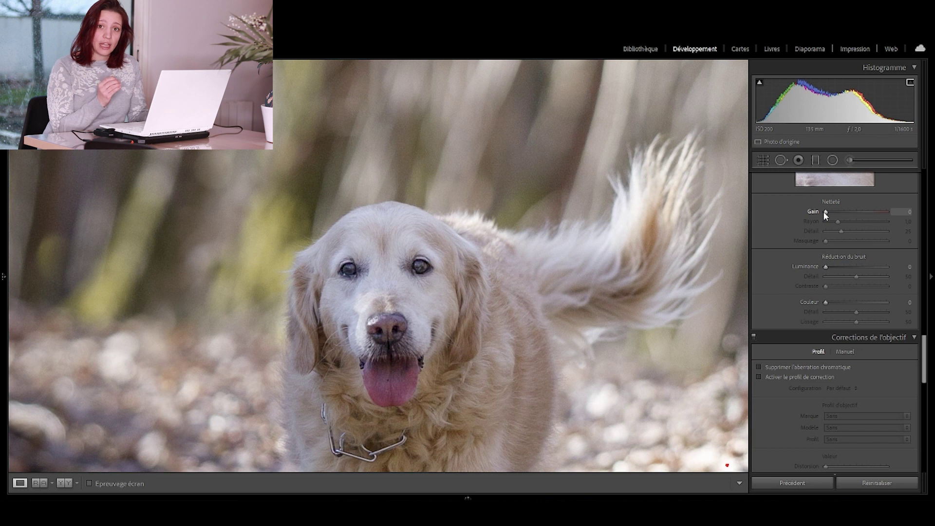
# Set the Netteté Gain to 36, judging the amount in the greyscale sharpening preview
pyautogui.moveTo(822, 212); pyautogui.dragTo(860, 215)
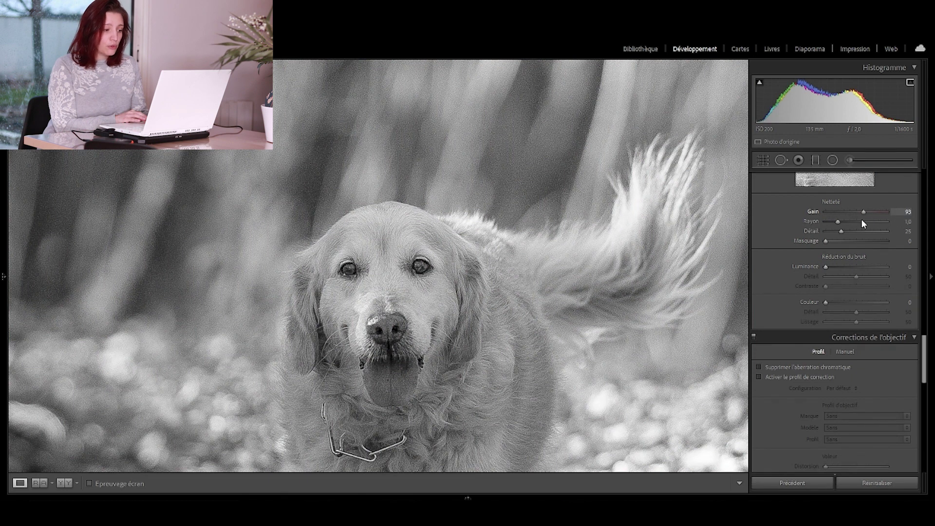
pyautogui.moveTo(844, 220); pyautogui.dragTo(822, 216)
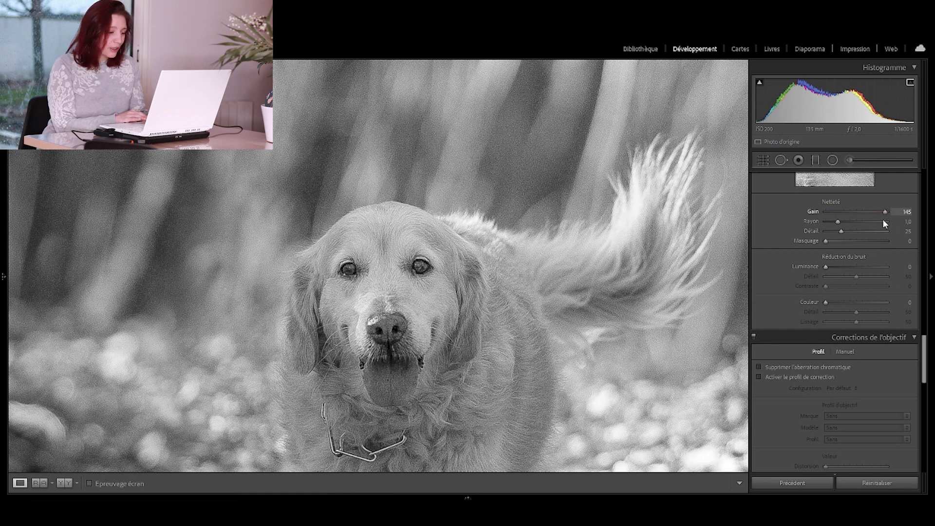
pyautogui.moveTo(882, 218); pyautogui.dragTo(838, 205)
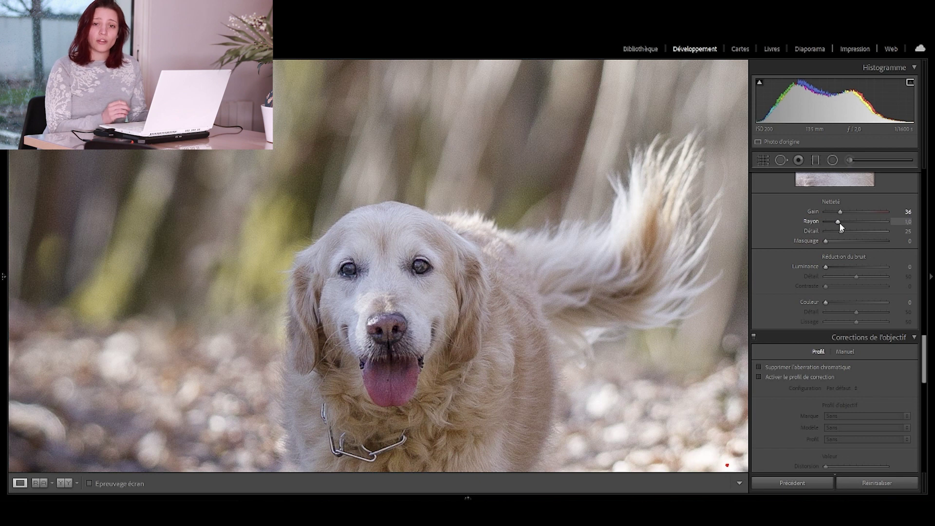
# Set the Netteté Rayon to 1,6, checking both extremes of the range in the edge preview
pyautogui.press('alt')
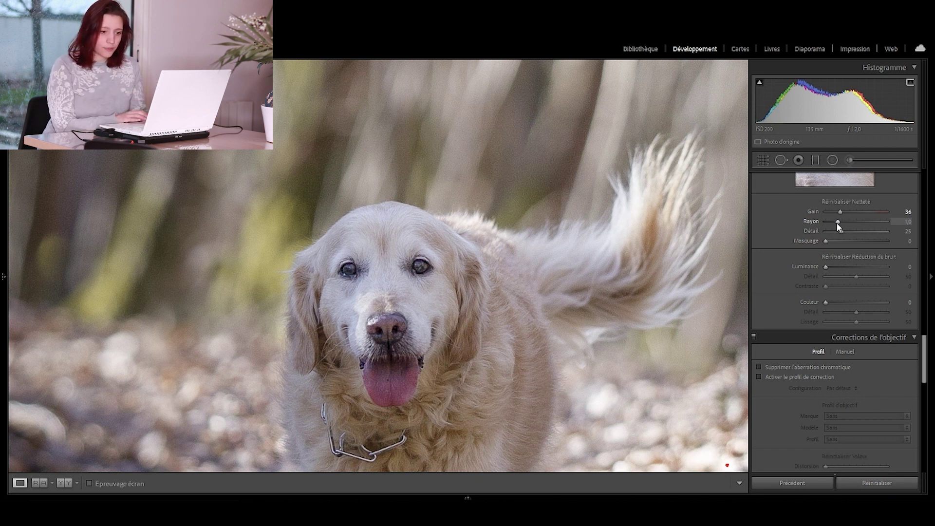
pyautogui.moveTo(837, 222); pyautogui.dragTo(814, 225)
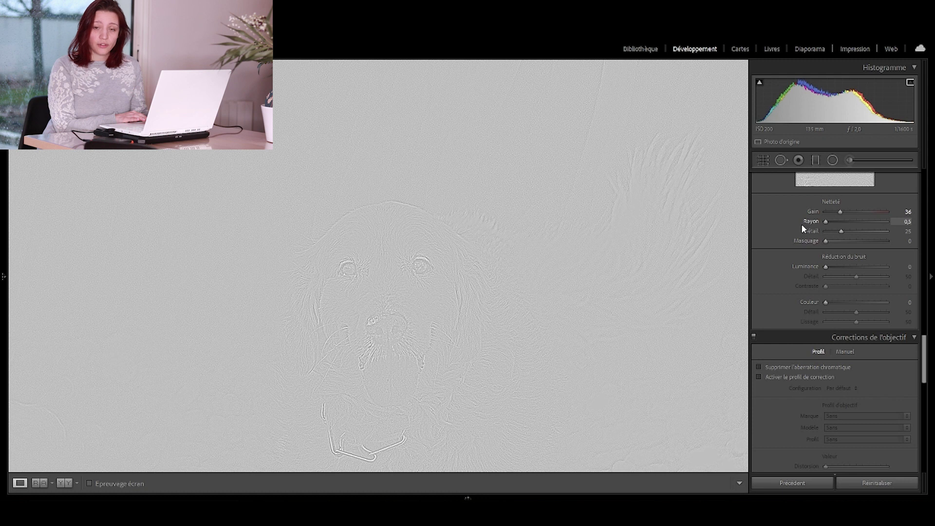
pyautogui.moveTo(802, 224); pyautogui.dragTo(833, 230)
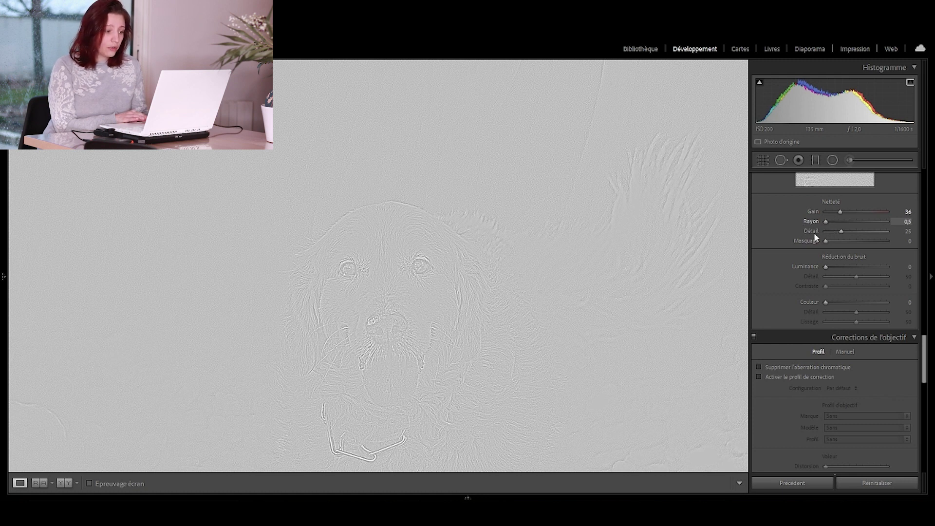
pyautogui.moveTo(804, 227); pyautogui.dragTo(888, 225)
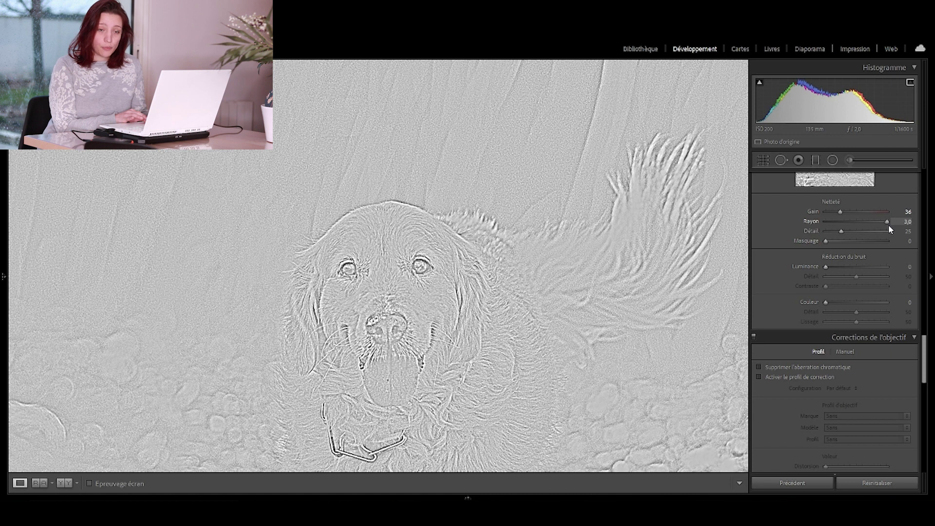
pyautogui.moveTo(879, 226); pyautogui.dragTo(862, 227)
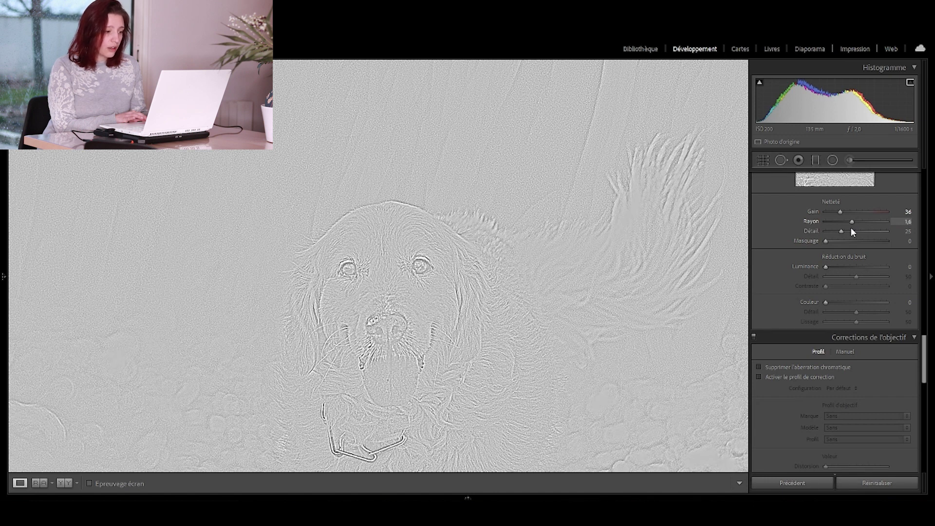
pyautogui.moveTo(849, 227); pyautogui.dragTo(850, 227)
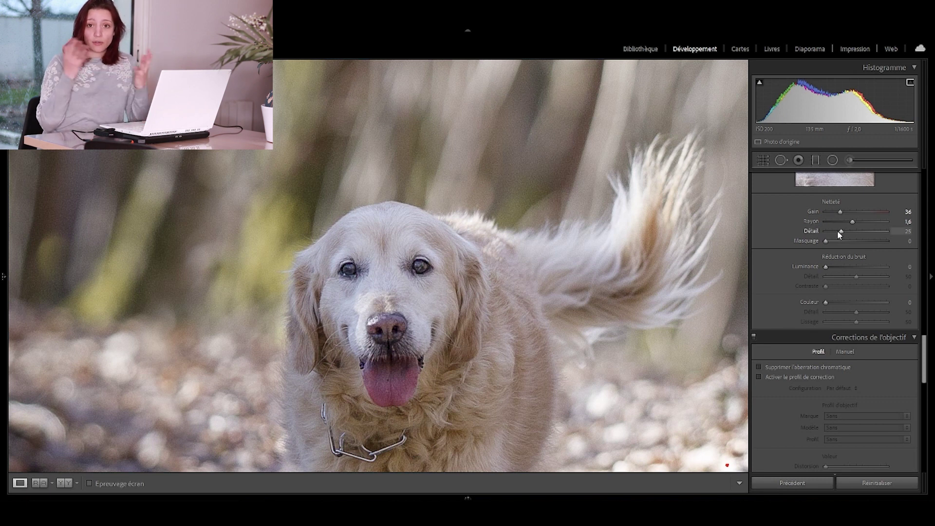
# Set the Netteté Détail to 20, checking both extremes of the range in the greyscale preview
pyautogui.press('alt')
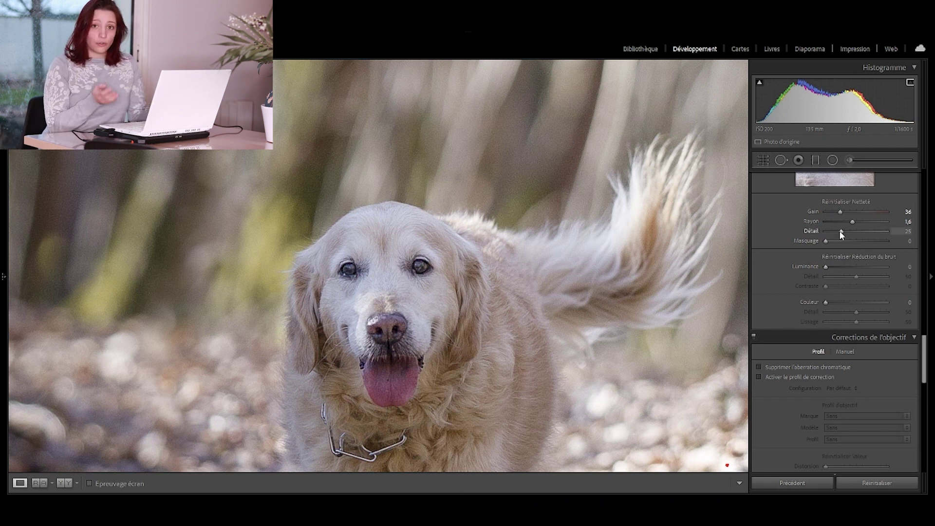
pyautogui.moveTo(839, 230); pyautogui.dragTo(880, 235)
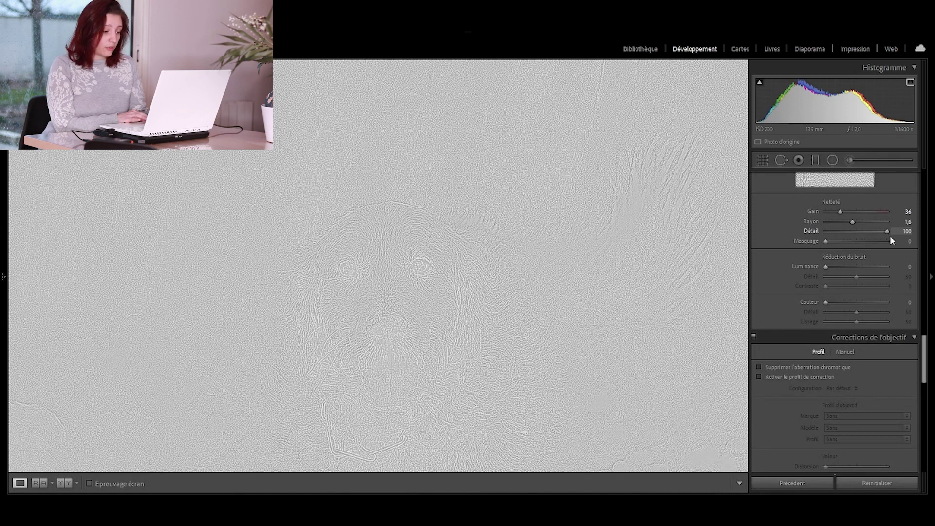
pyautogui.moveTo(826, 236); pyautogui.dragTo(809, 234)
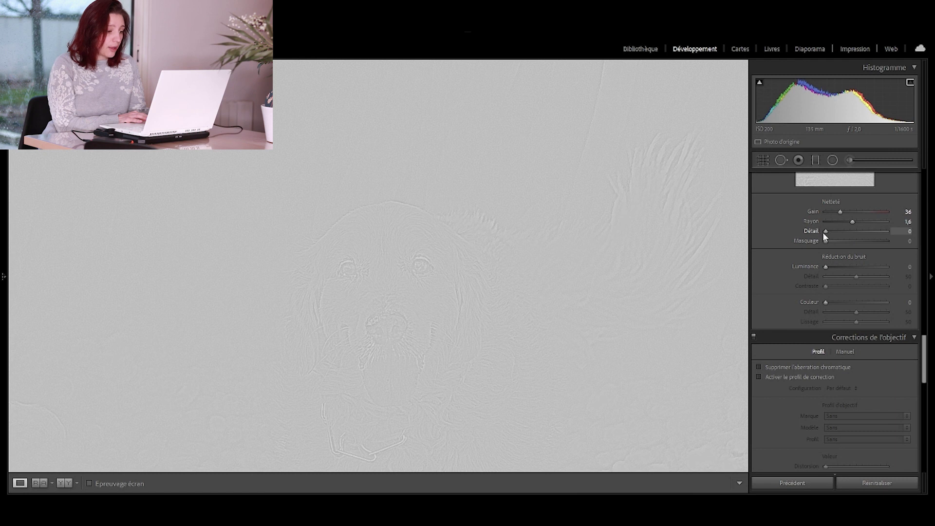
pyautogui.moveTo(835, 234); pyautogui.dragTo(839, 239)
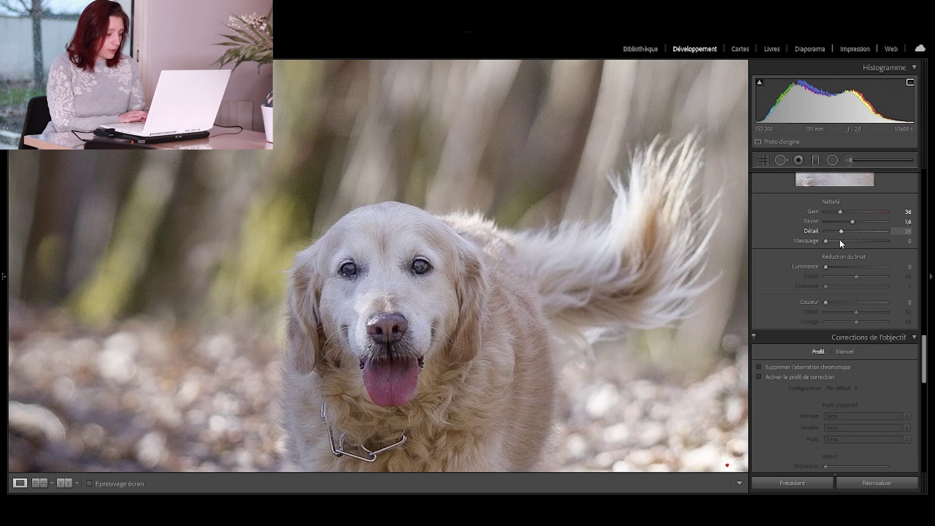
pyautogui.keyDown('alt'); pyautogui.click(839, 232); pyautogui.keyUp('alt')
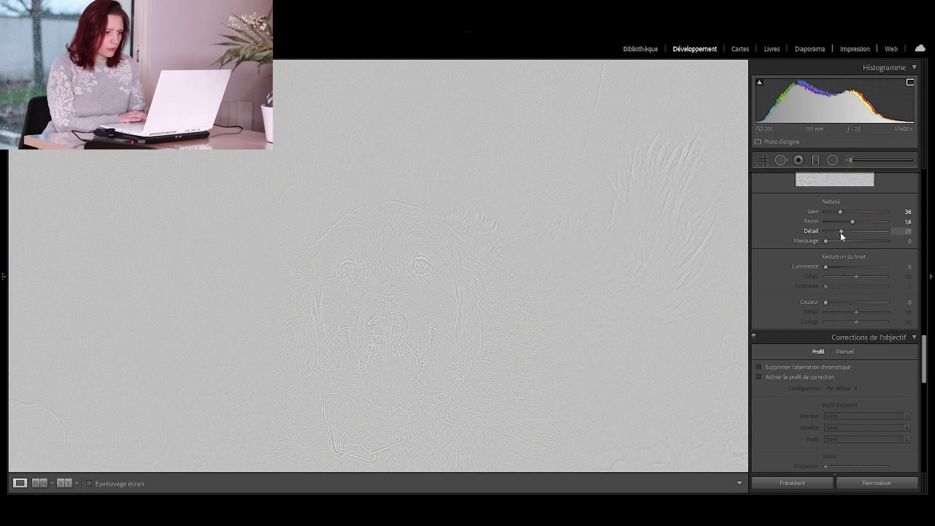
pyautogui.moveTo(835, 233); pyautogui.dragTo(834, 234)
pyautogui.keyDown('alt'); pyautogui.click(834, 234); pyautogui.keyUp('alt')
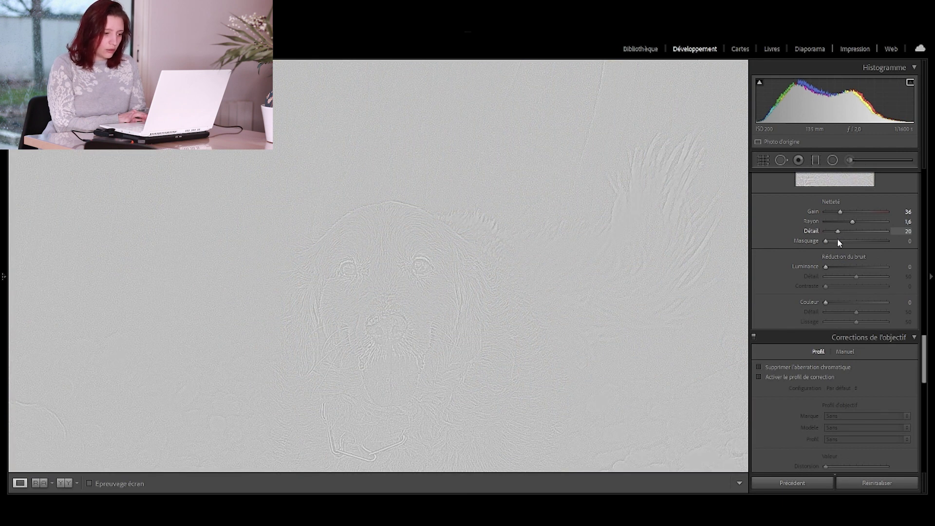
pyautogui.moveTo(838, 241); pyautogui.dragTo(837, 241)
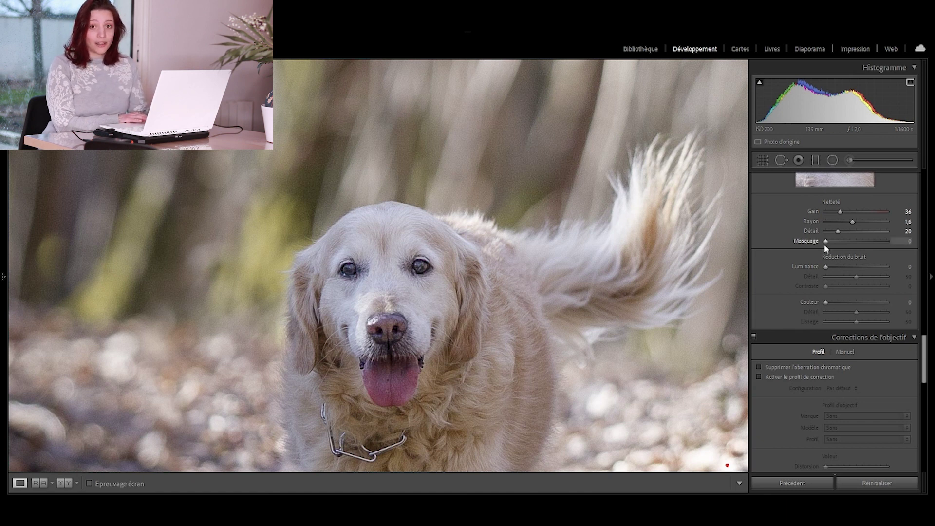
# Set the Netteté Masquage to 89, using the black-and-white mask preview to restrict sharpening to the dog's edges
pyautogui.press('alt')
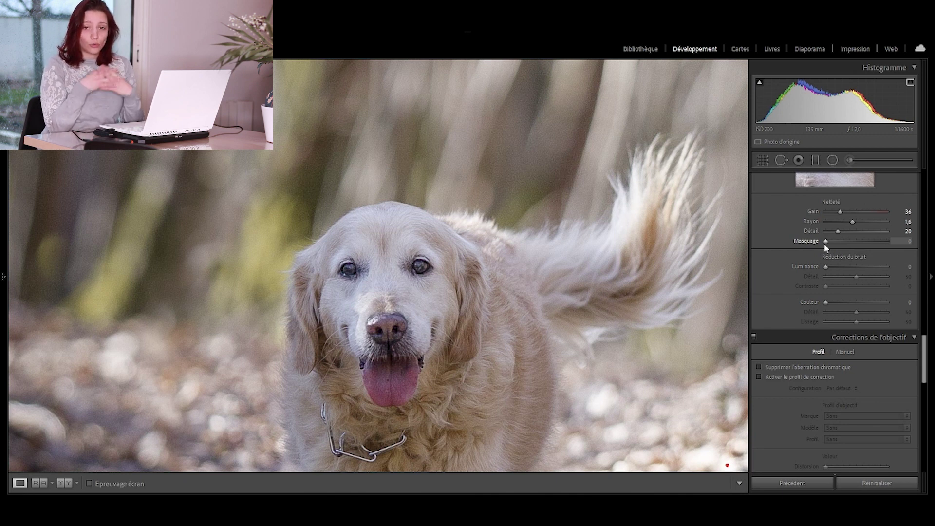
pyautogui.press('alt')
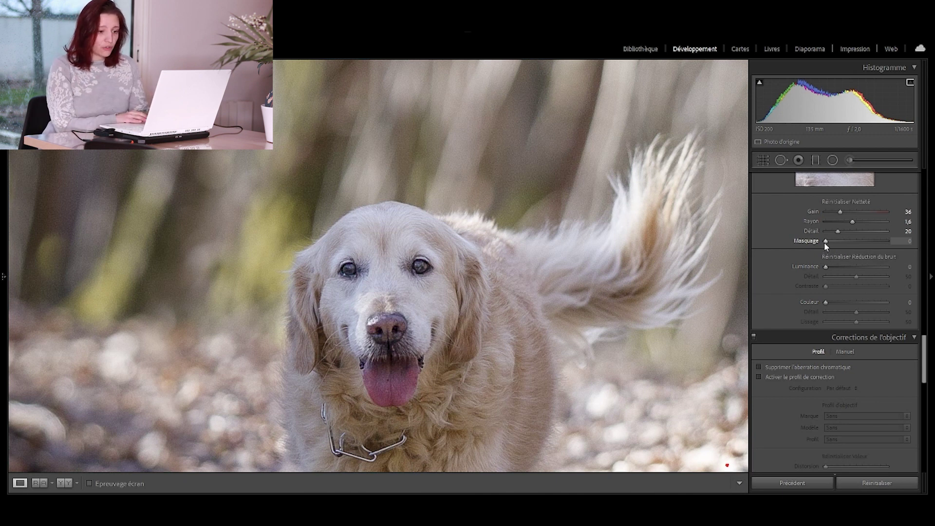
pyautogui.moveTo(824, 241); pyautogui.dragTo(789, 246)
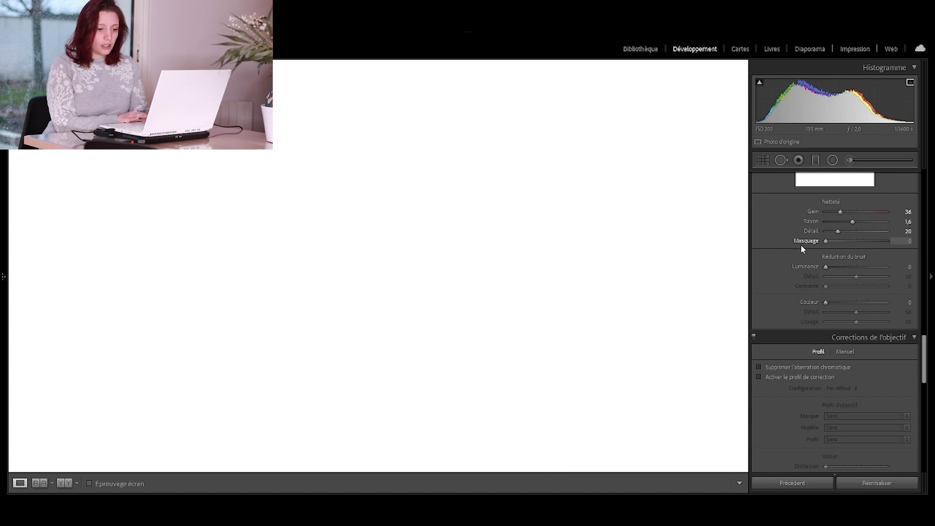
pyautogui.moveTo(824, 246); pyautogui.dragTo(881, 249)
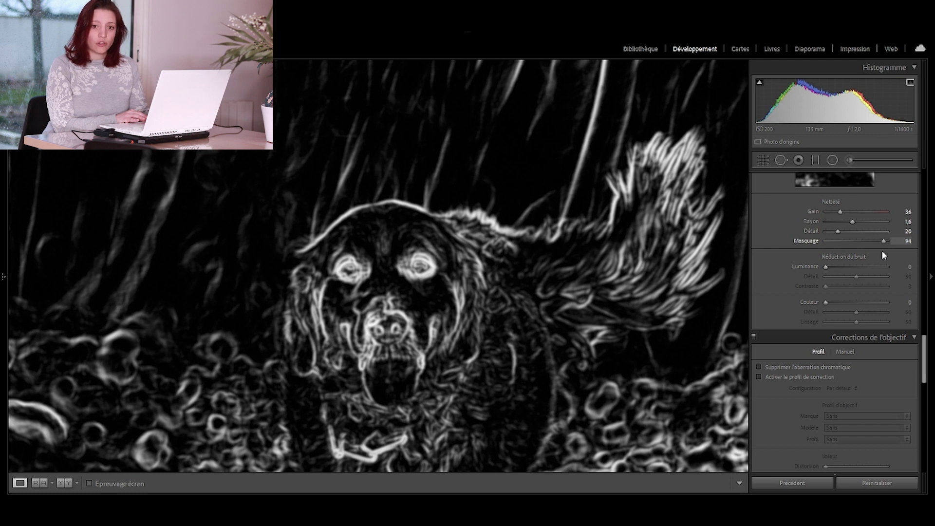
pyautogui.moveTo(883, 250); pyautogui.dragTo(874, 250)
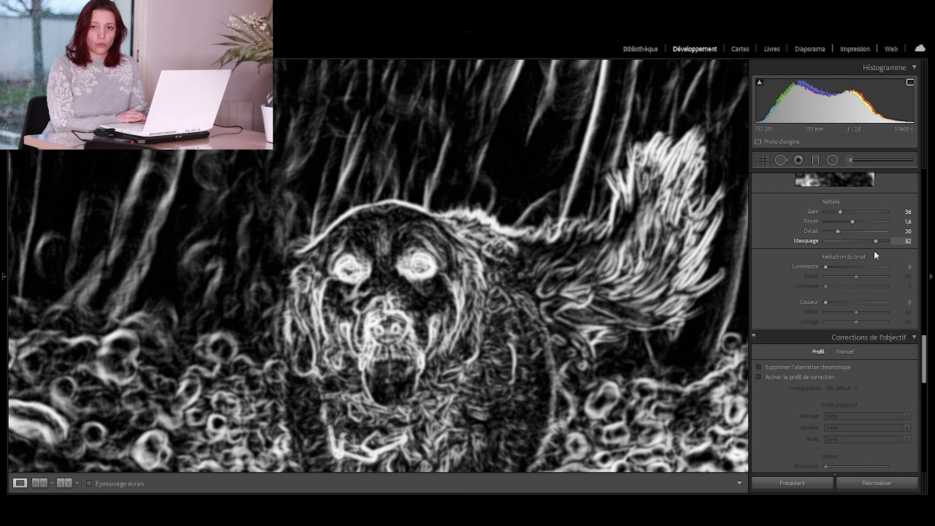
pyautogui.moveTo(873, 249); pyautogui.dragTo(874, 250)
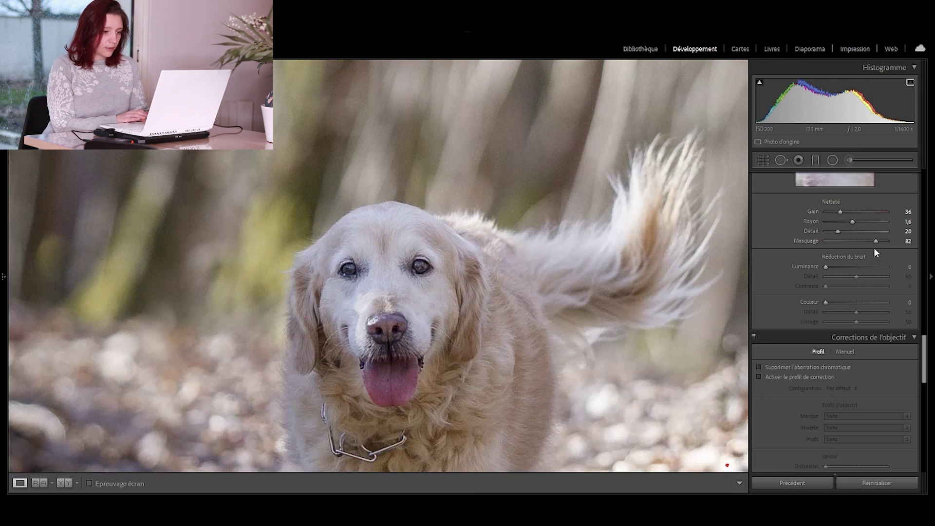
pyautogui.moveTo(876, 240); pyautogui.dragTo(881, 241)
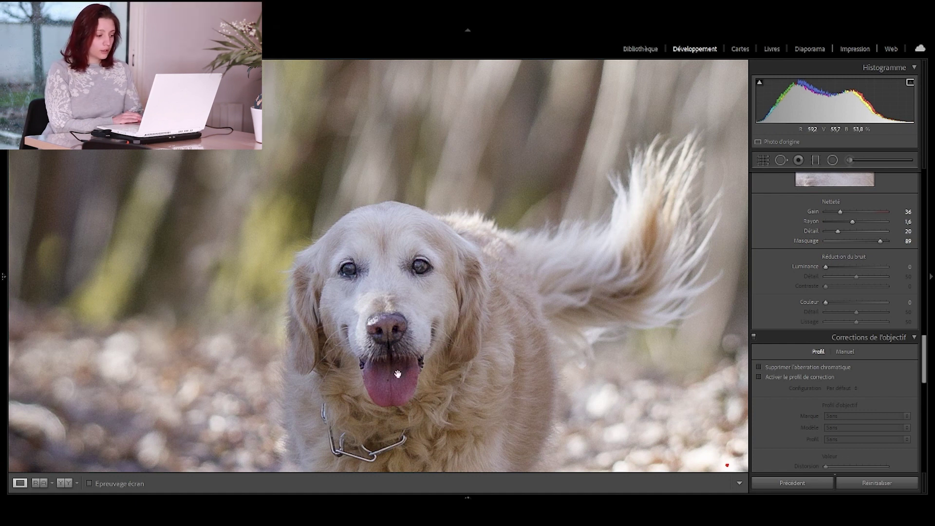
# Compare the before and after versions side by side, examining the dog's eyes, face and fur up close
pyautogui.click(64, 482)
pyautogui.click(516, 253)
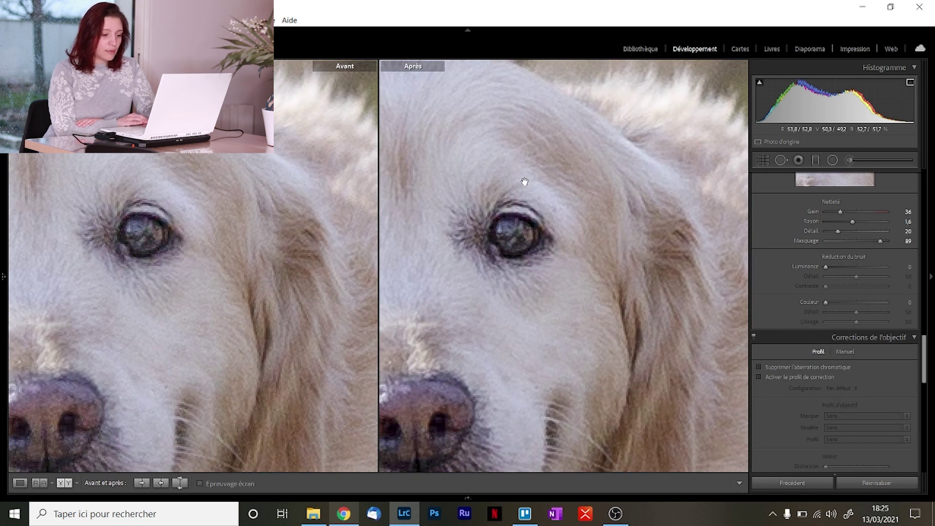
pyautogui.moveTo(503, 305); pyautogui.dragTo(628, 345)
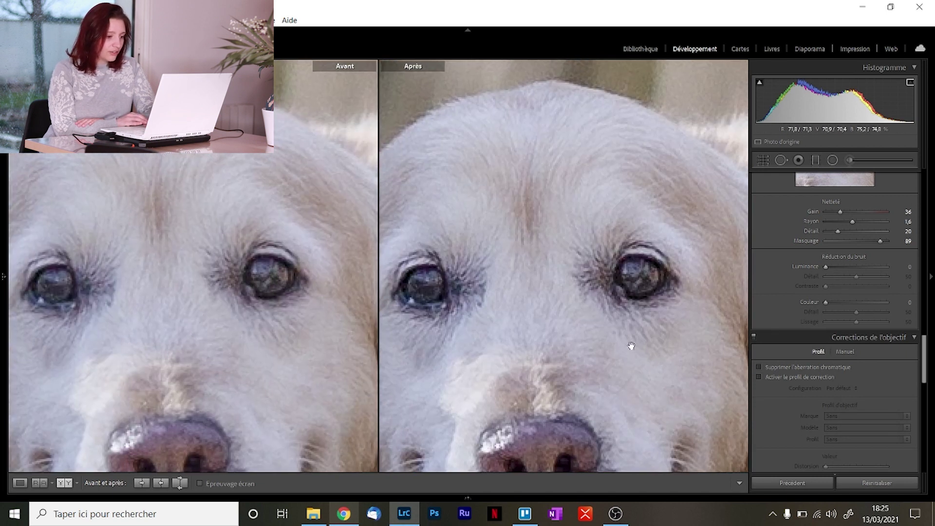
pyautogui.moveTo(568, 203); pyautogui.dragTo(426, 115)
pyautogui.moveTo(515, 240); pyautogui.dragTo(398, 211)
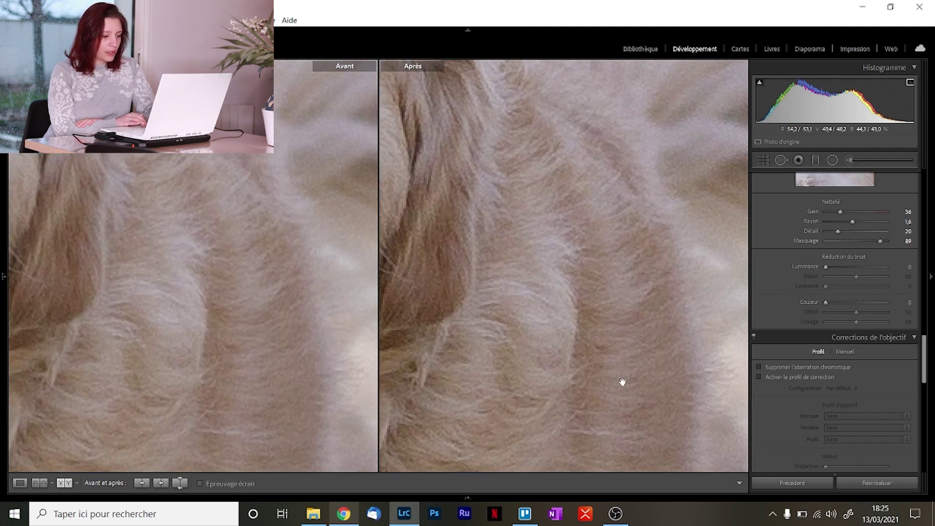
pyautogui.click(607, 273)
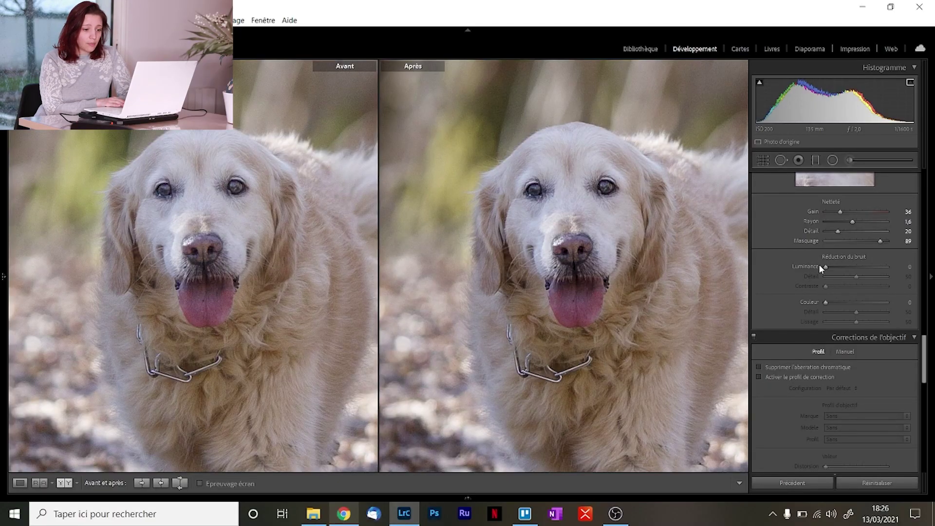
# Try Luminance noise reduction at 9 and 29, and reset it to 0
pyautogui.moveTo(825, 266); pyautogui.dragTo(831, 269)
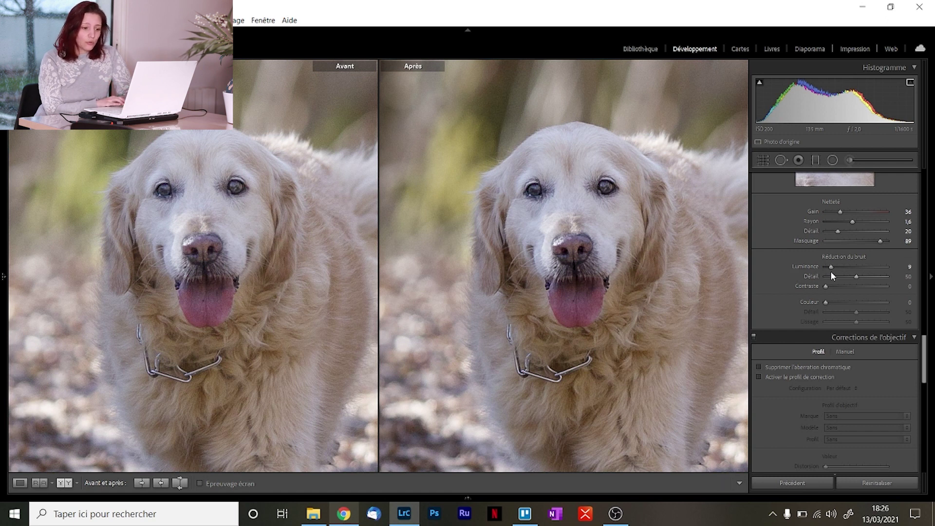
pyautogui.scroll(3, 770, 277)
pyautogui.scroll(-2, 803, 238)
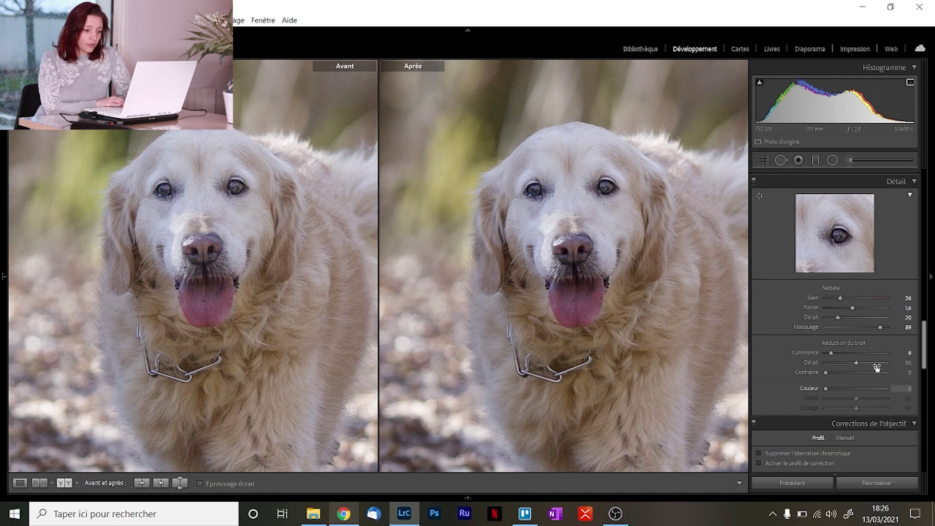
pyautogui.moveTo(833, 356); pyautogui.dragTo(842, 359)
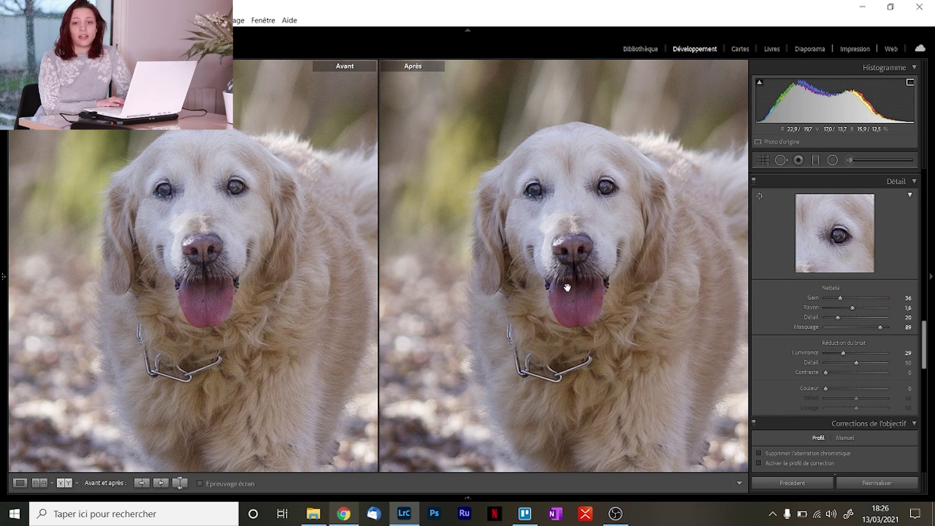
pyautogui.doubleClick(809, 355)
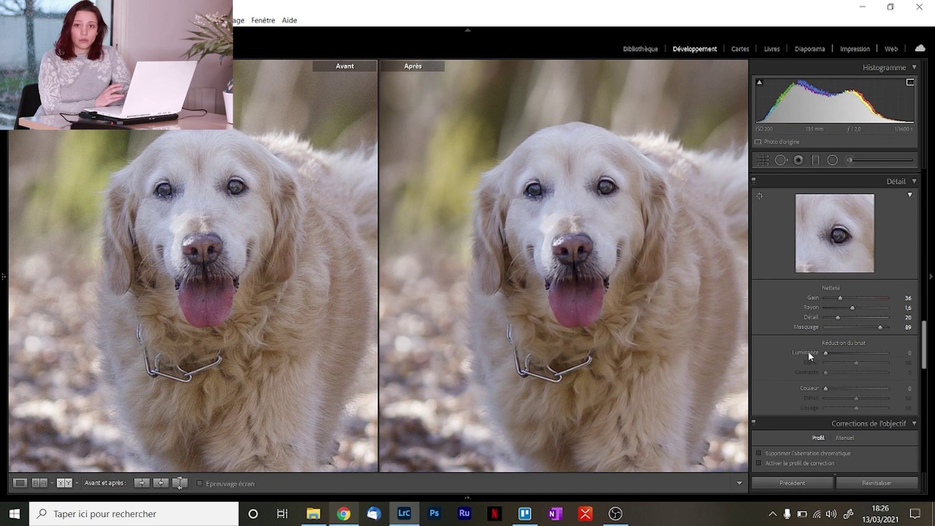